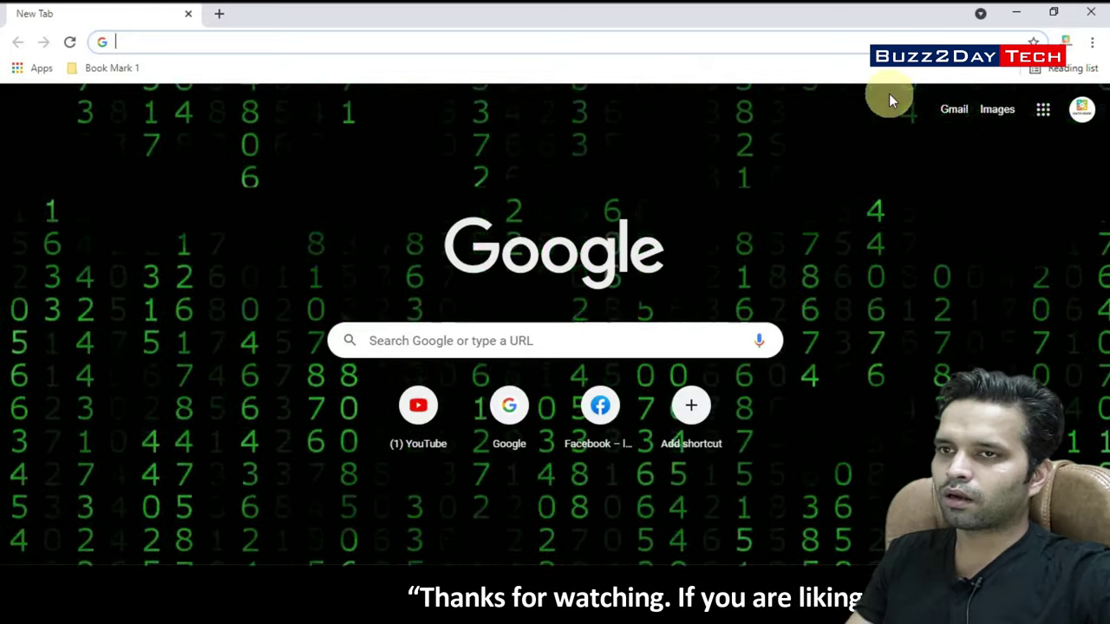
Load google.com, youtube.com and facebook.com in three separate browser tabs to check that the sites open.
text(google.com)
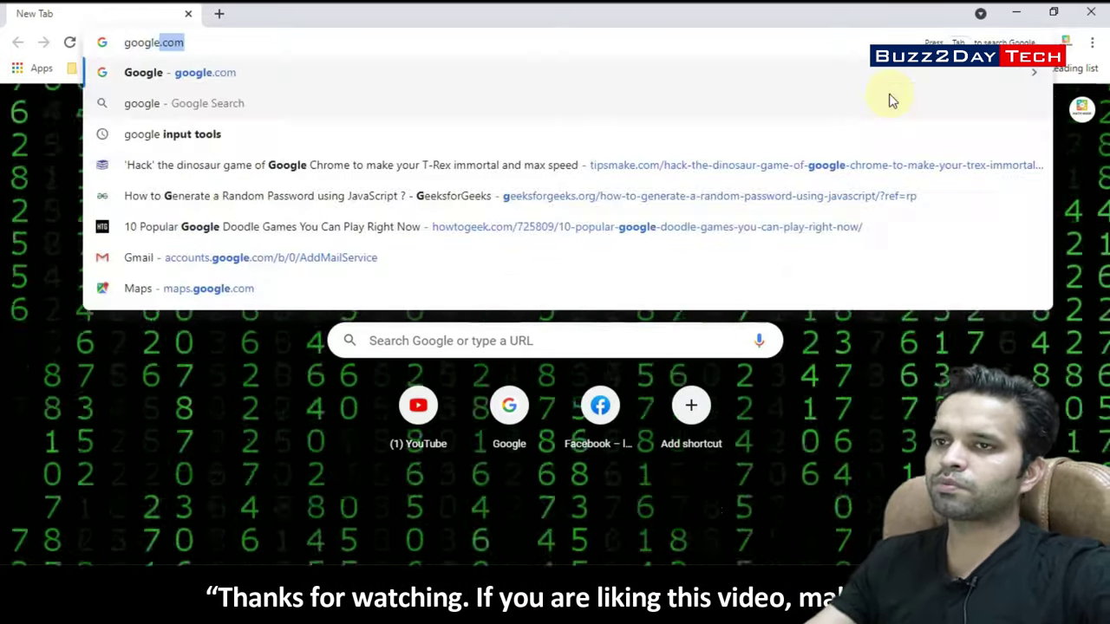
key(Return)
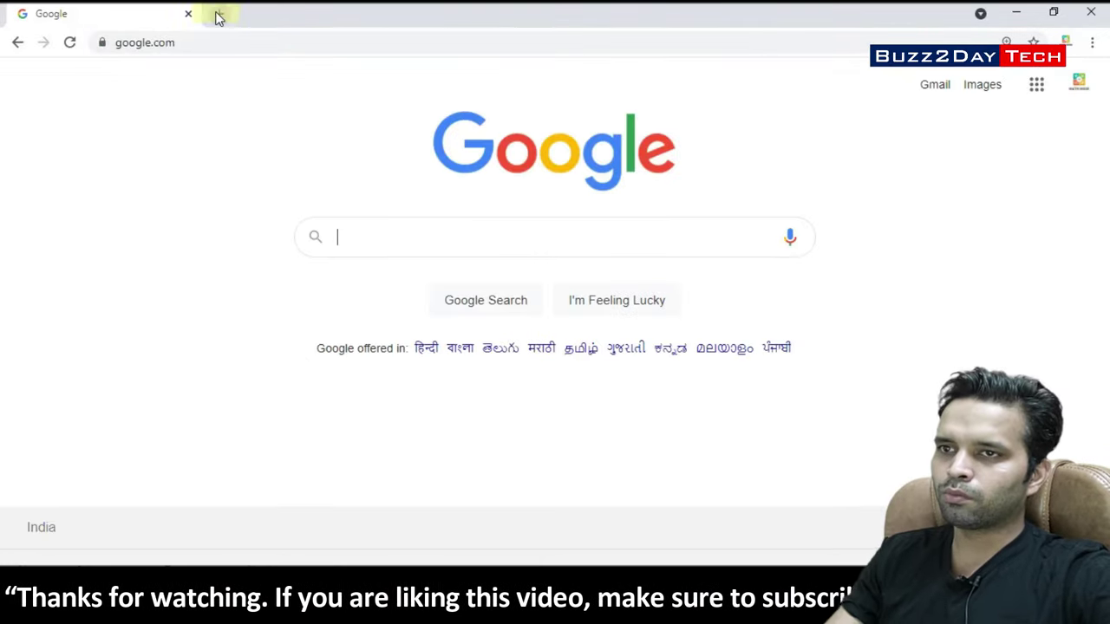
click(219, 13)
text(youtub)
key(Return)
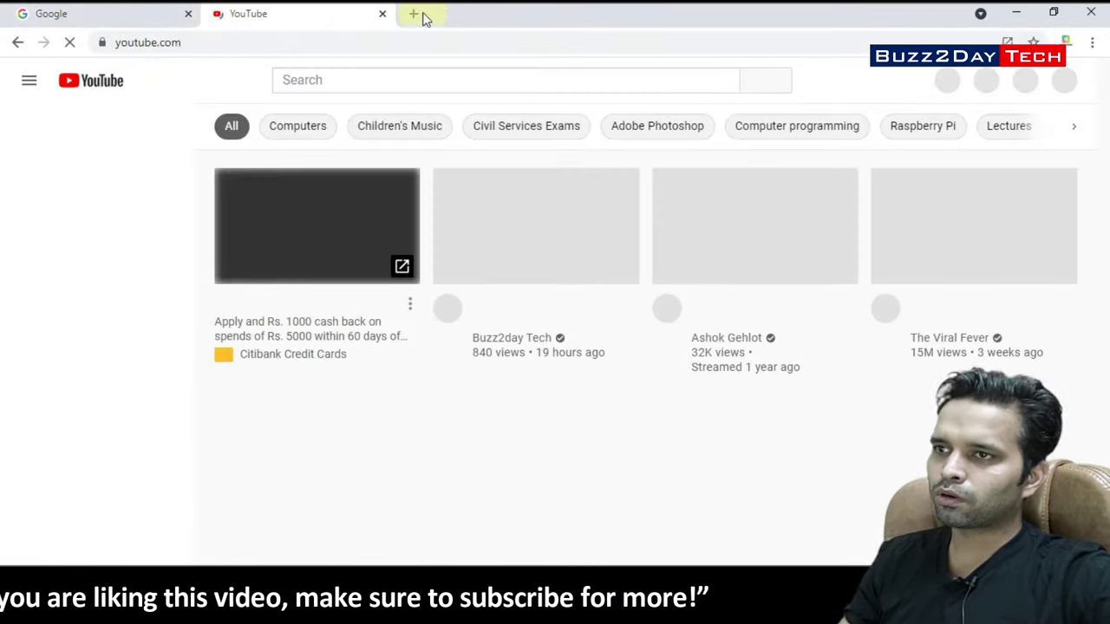
click(415, 15)
text(face)
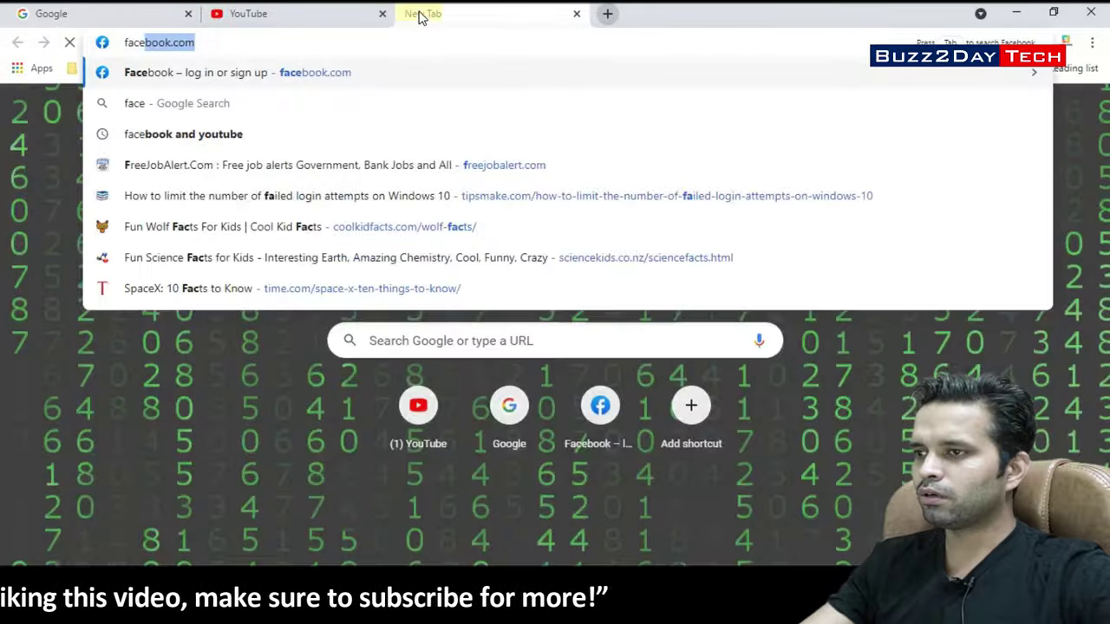
key(Return)
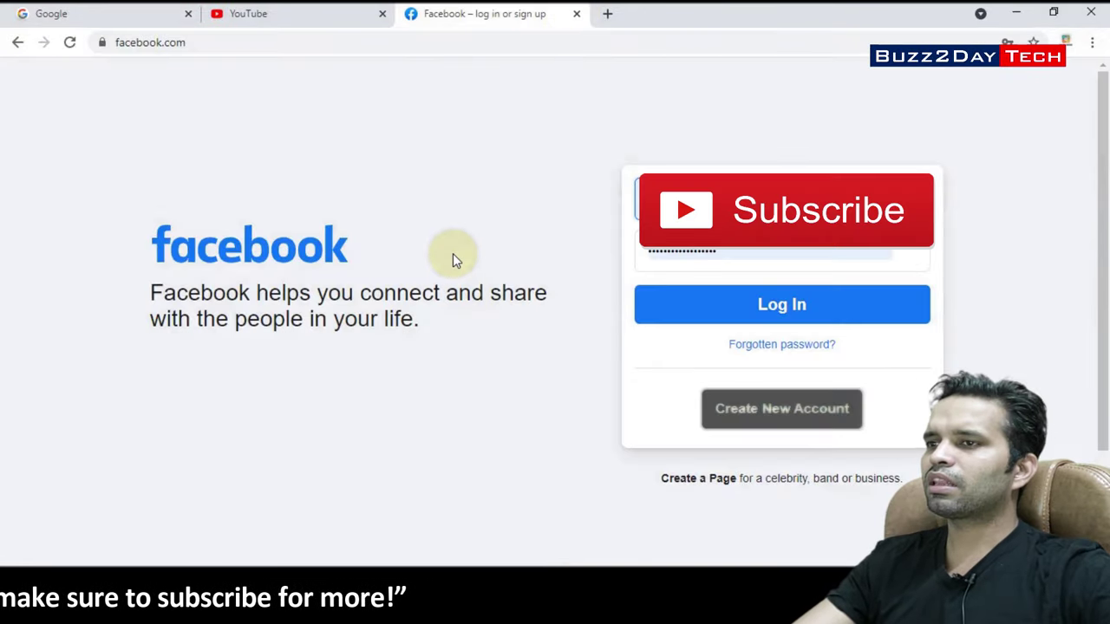
Close the Facebook and YouTube tabs and minimize the browser window.
click(576, 14)
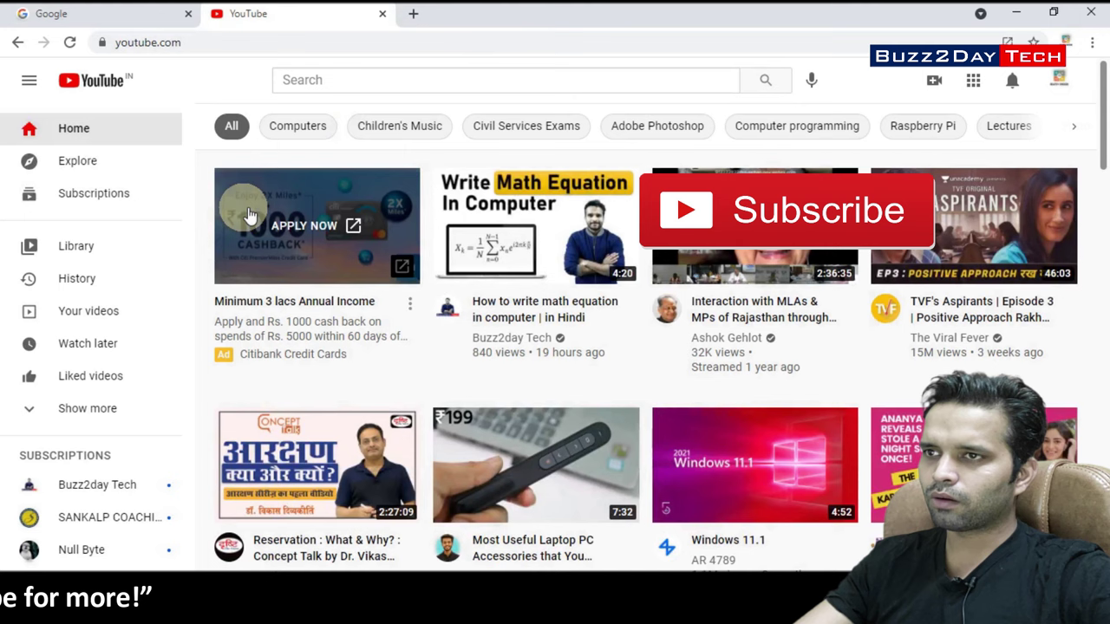
click(383, 14)
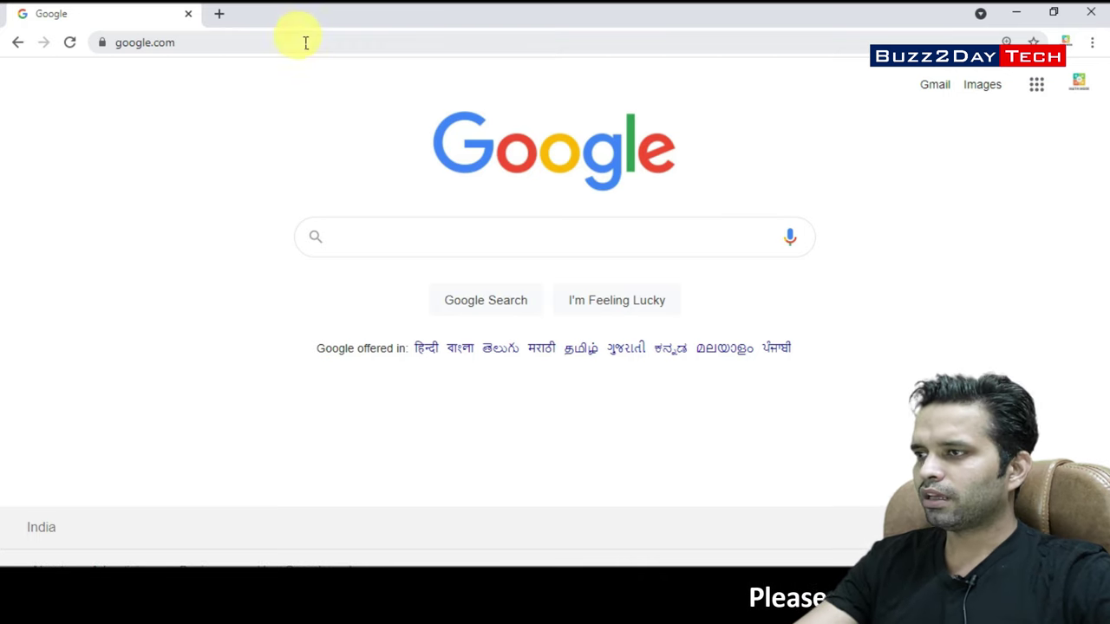
click(1020, 19)
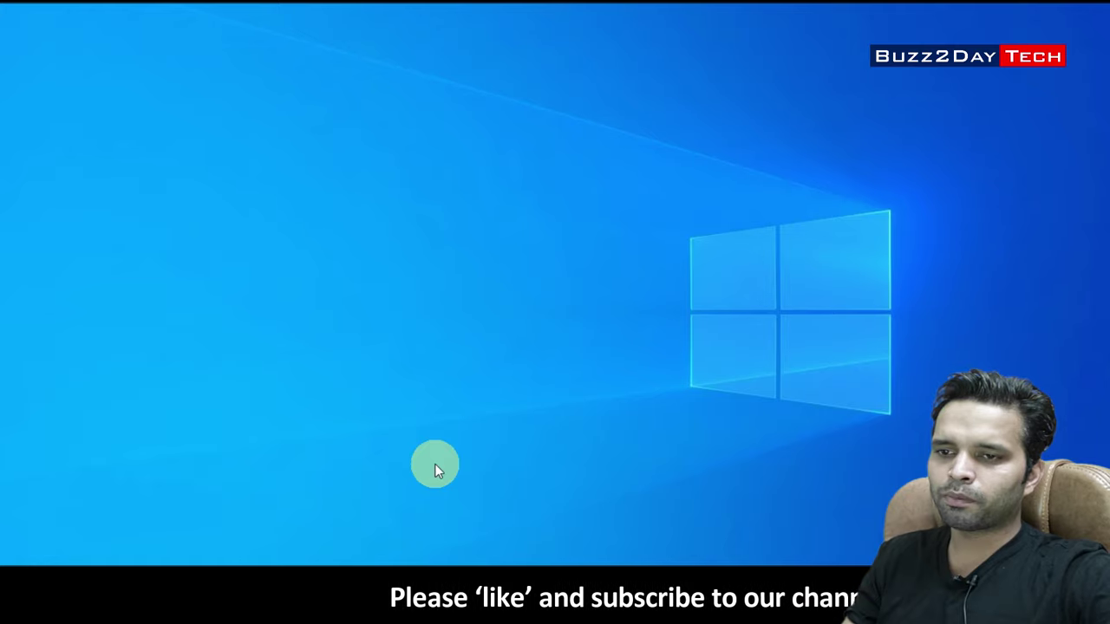
Launch Control Panel with the Run command "control" and maximize its window.
key(super+r)
text(control)
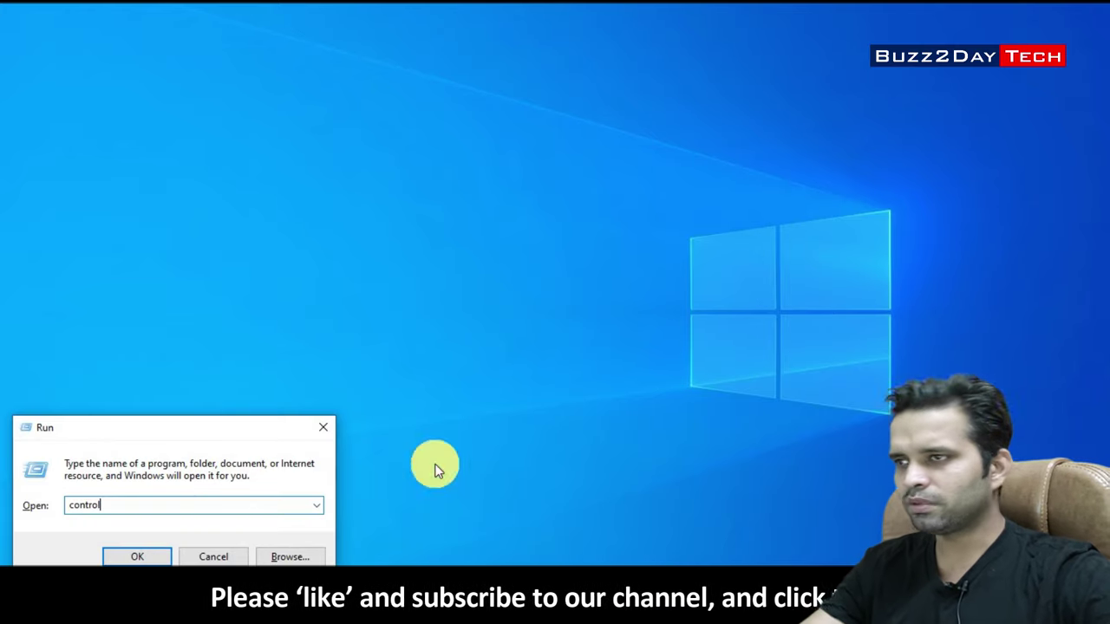
key(Return)
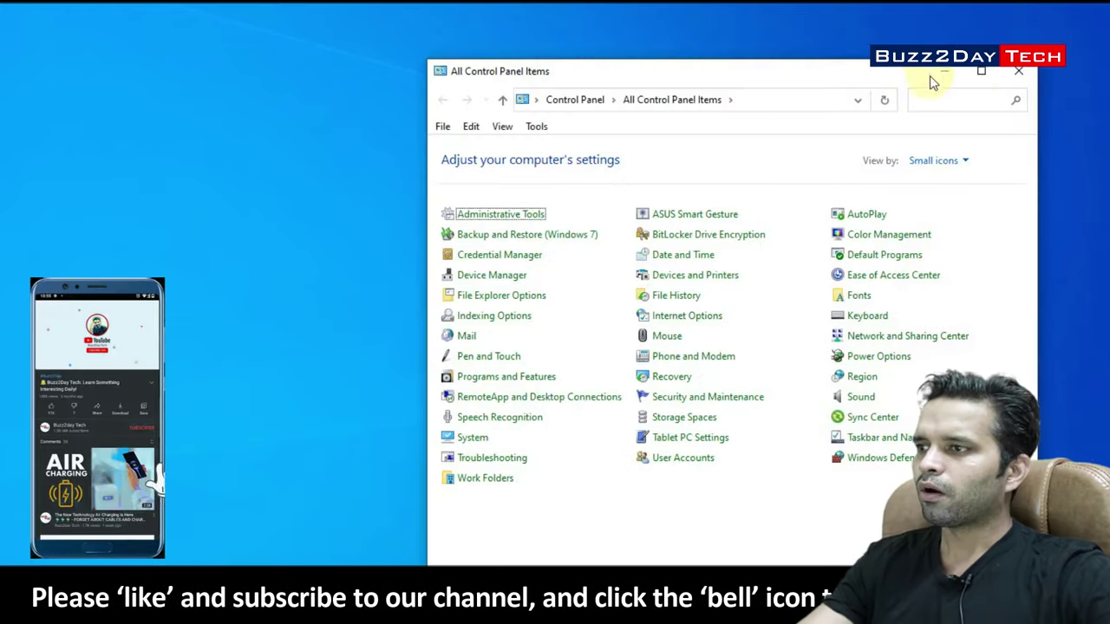
click(981, 71)
Display the Control Panel items as small icons.
click(1020, 98)
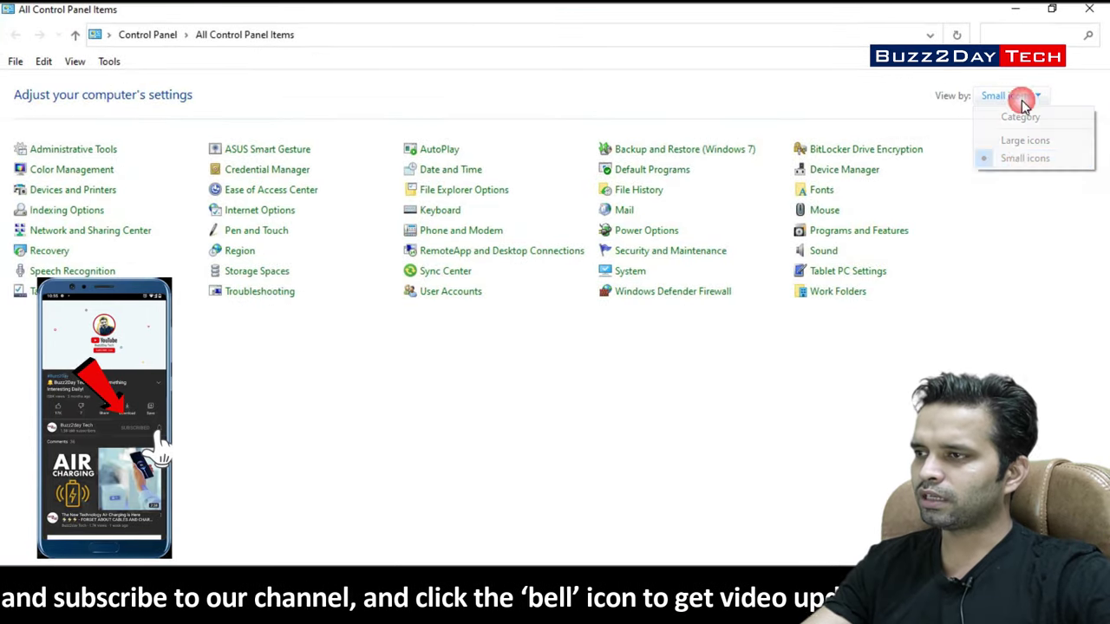
click(1015, 157)
click(1011, 99)
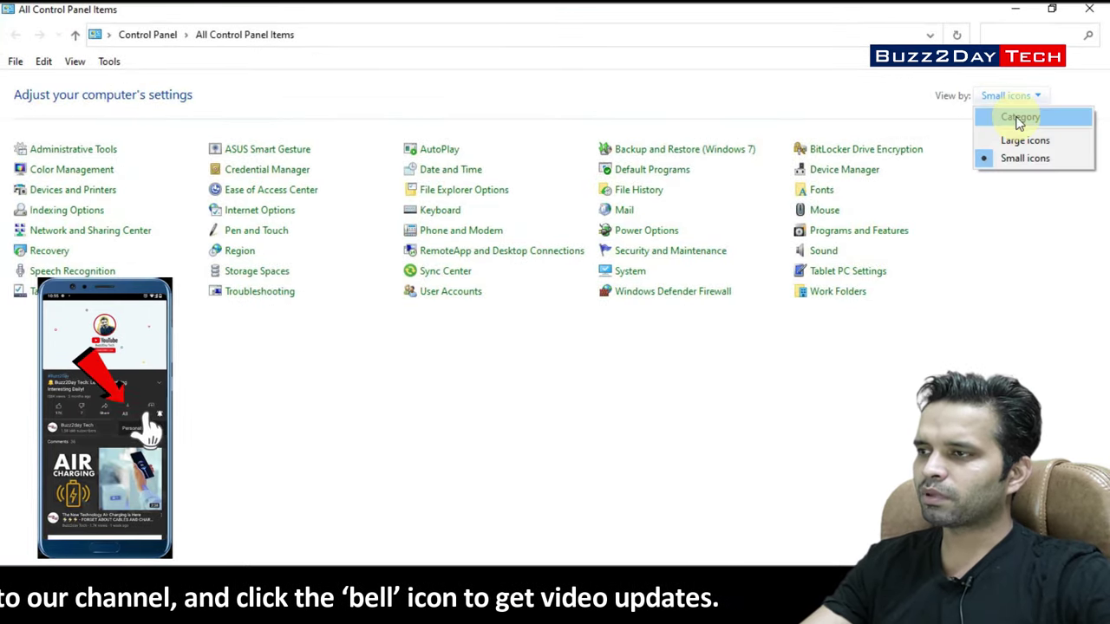
click(1004, 160)
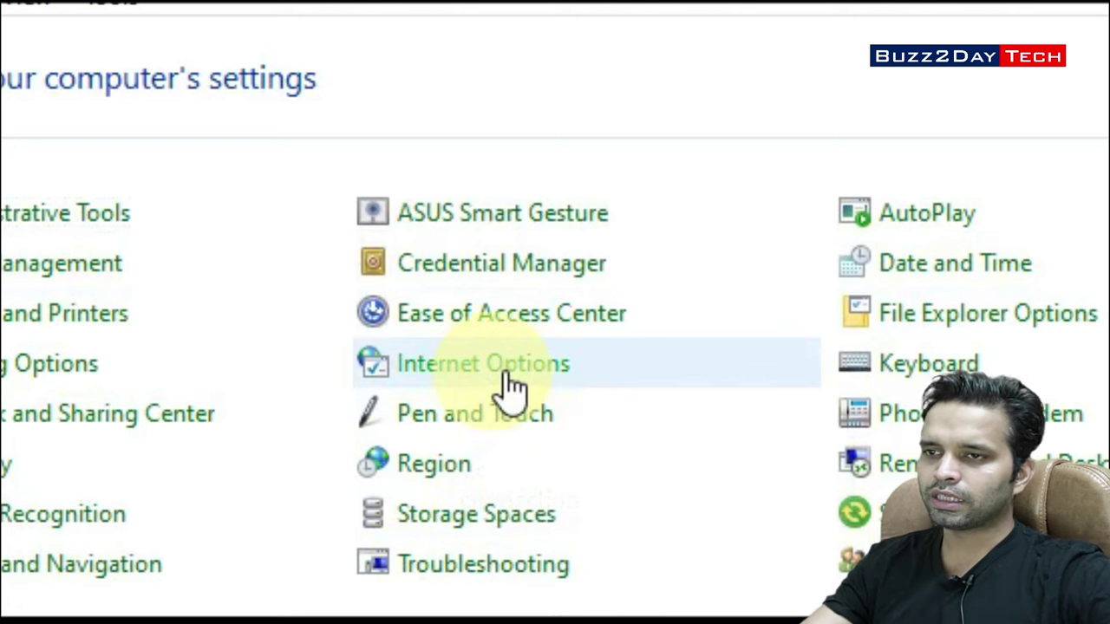
Open the Local Area Network (LAN) settings from the connection settings in Internet Options.
click(521, 380)
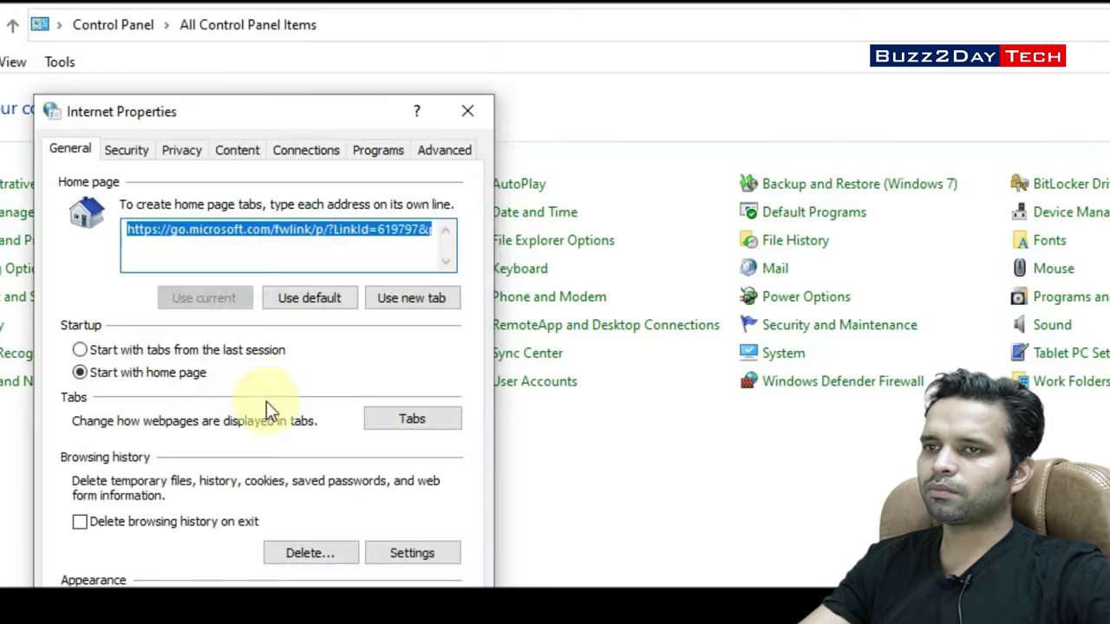
drag(276, 120, 297, 40)
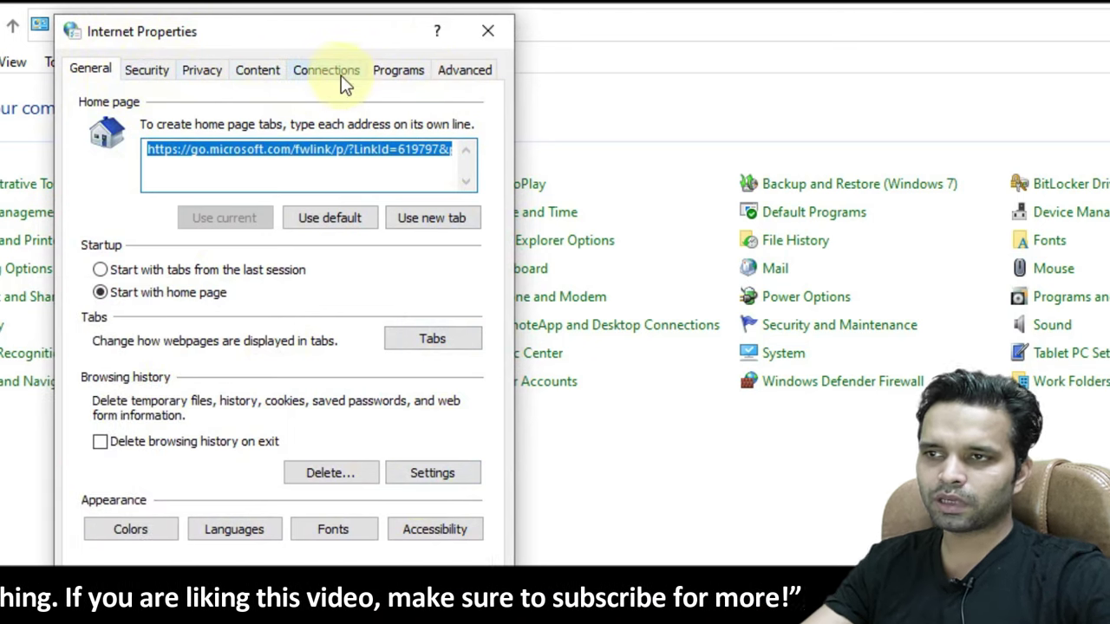
click(335, 69)
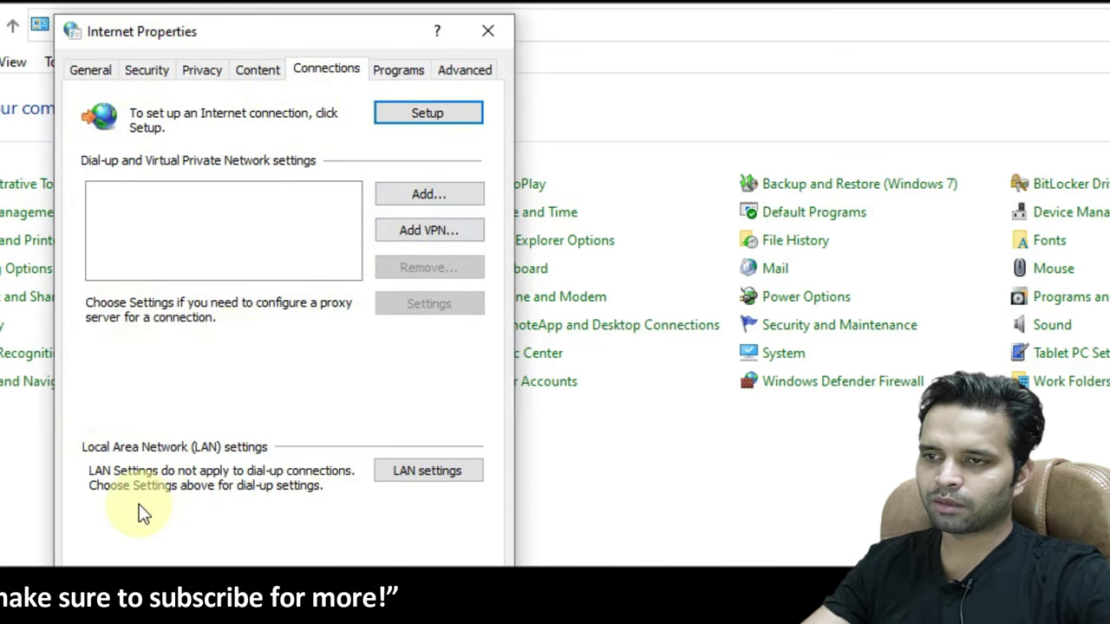
click(429, 472)
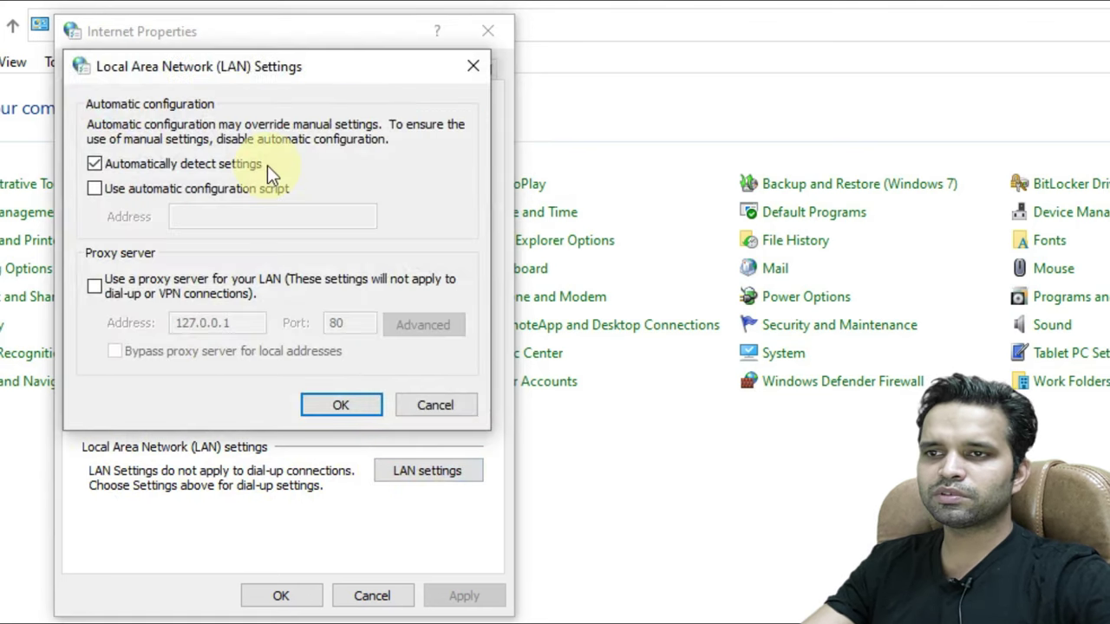
drag(314, 67, 312, 86)
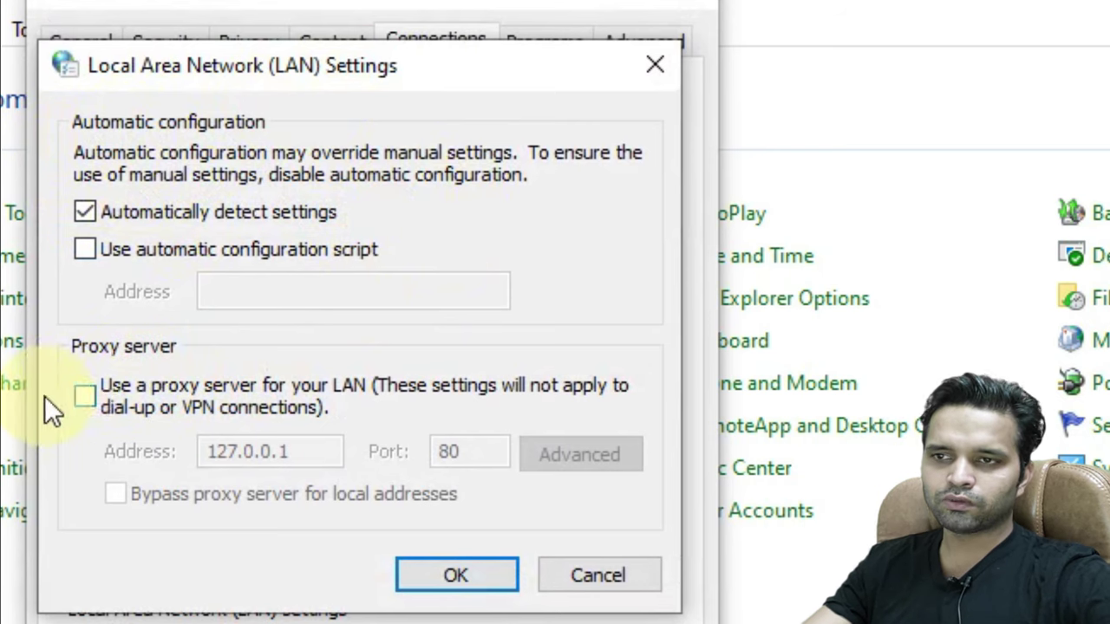
Enable the use of a proxy server for the LAN and select the contents of its address field.
click(78, 208)
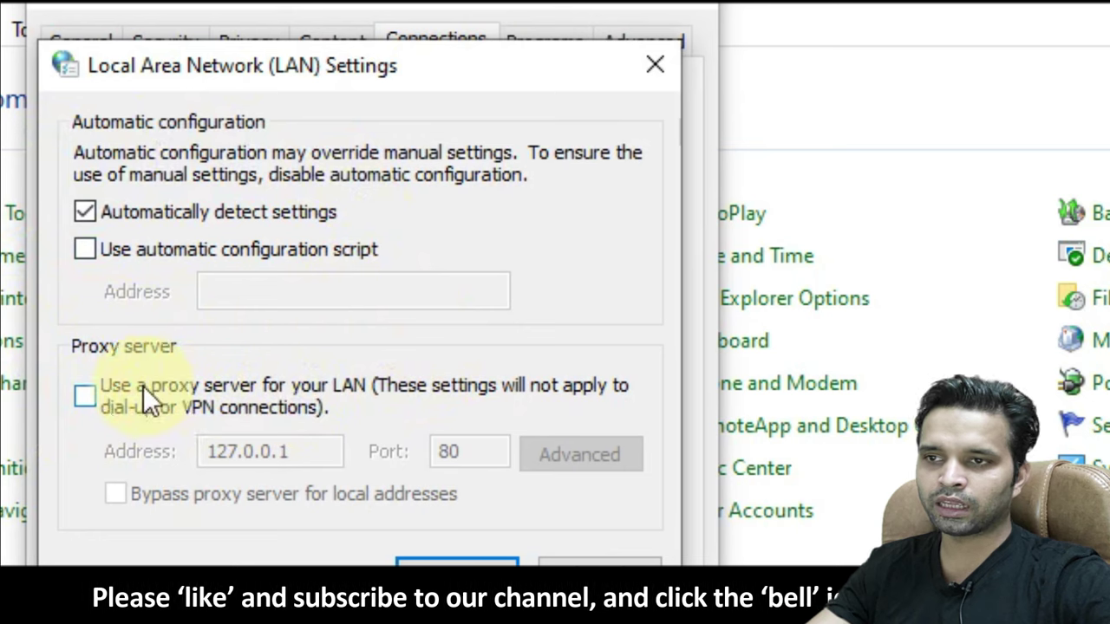
click(84, 397)
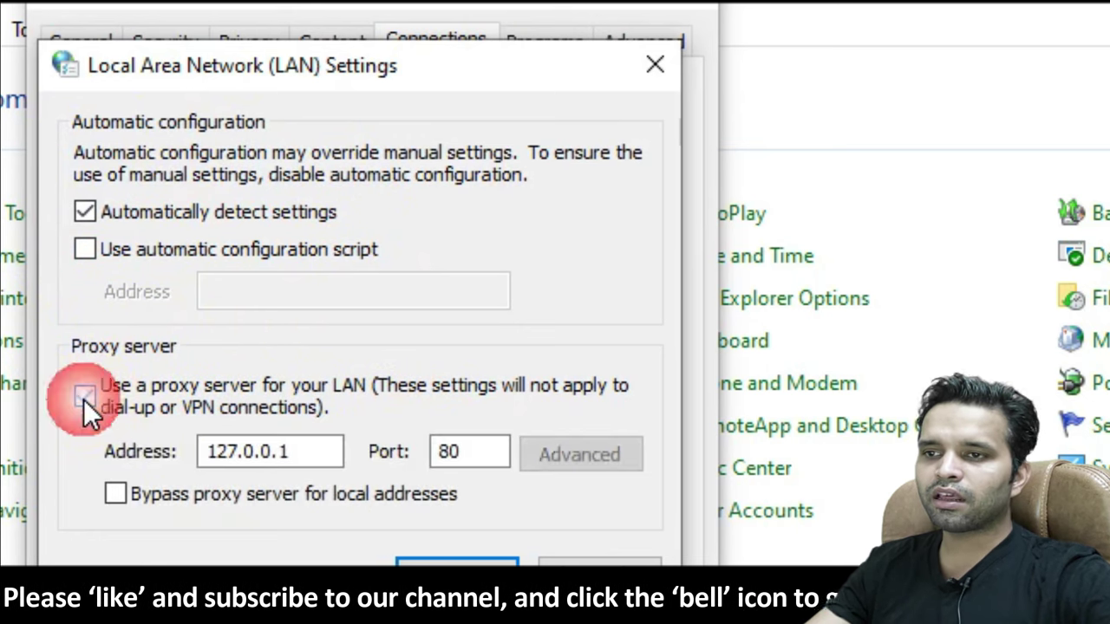
double_click(332, 455)
click(318, 452)
click(313, 452)
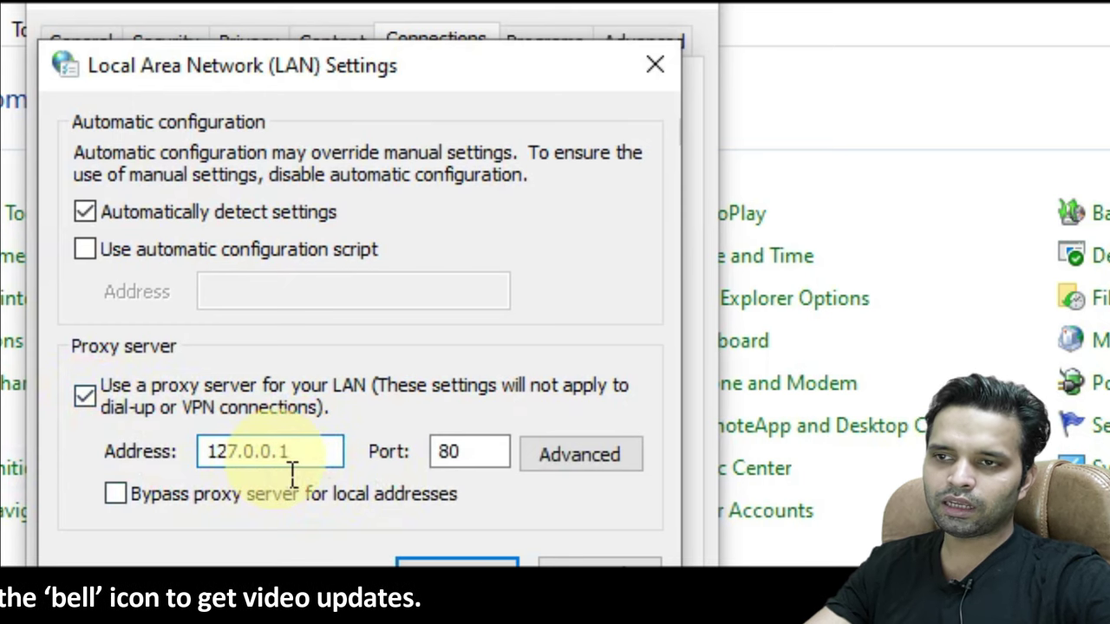
double_click(298, 466)
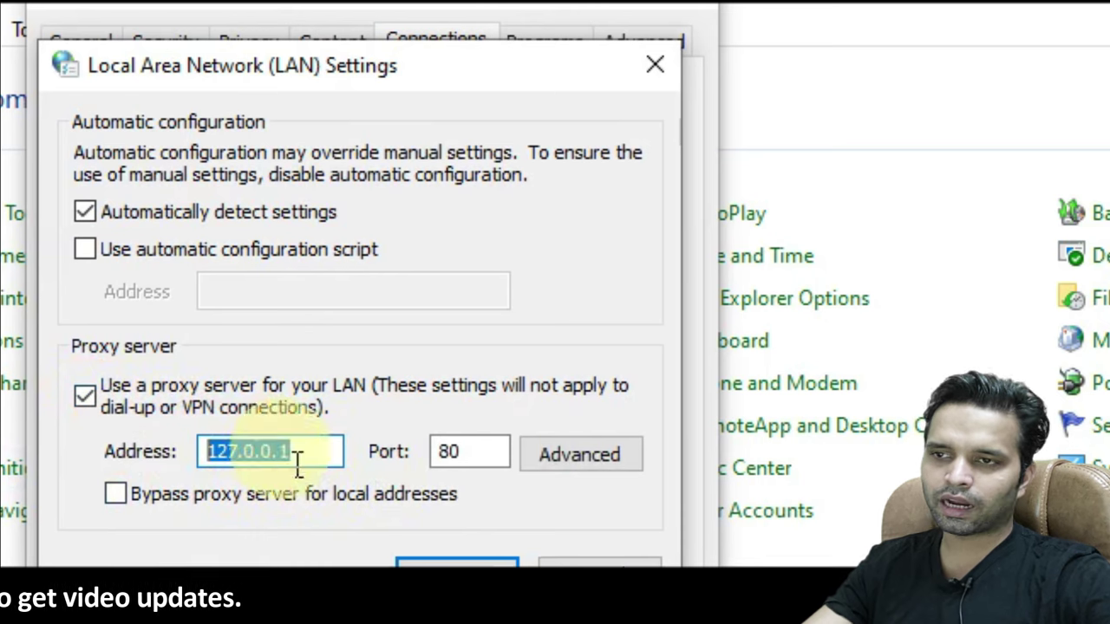
click(325, 462)
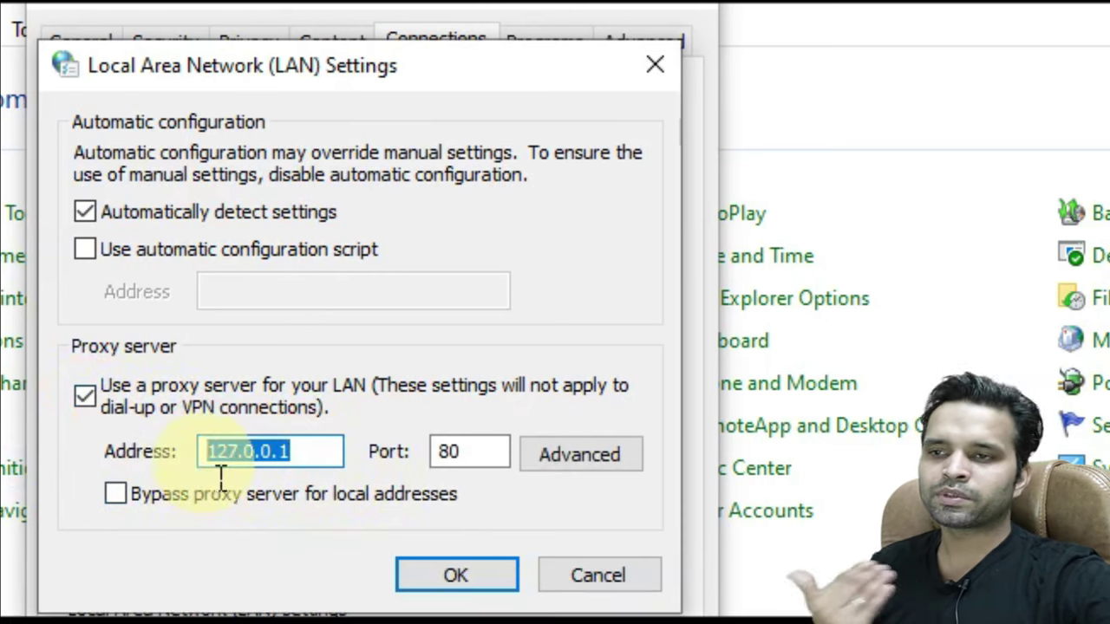
double_click(248, 464)
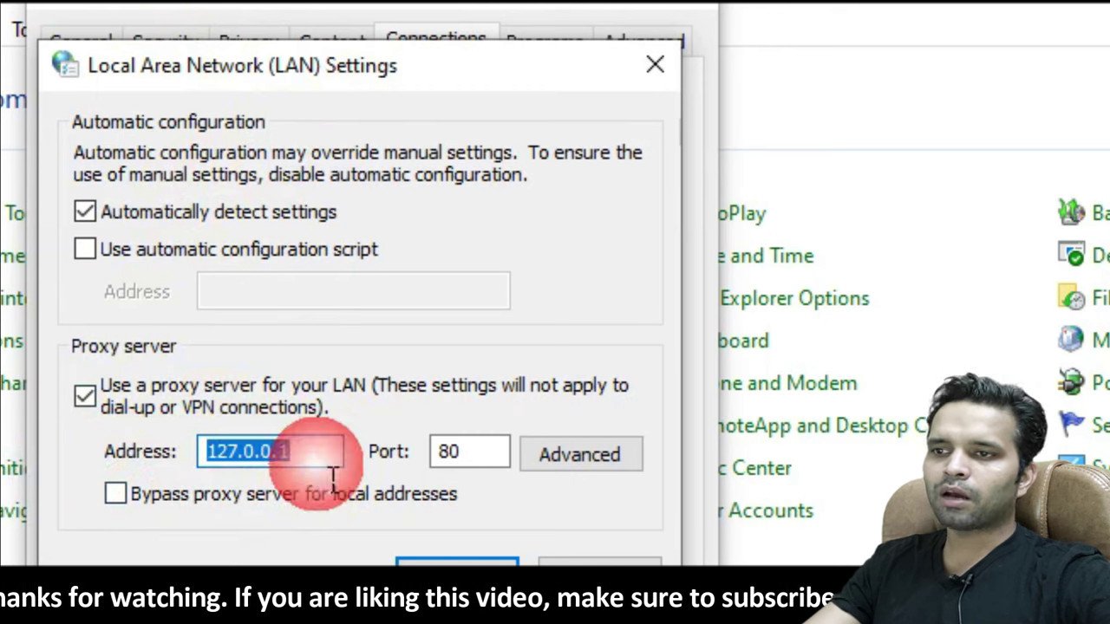
Enter 127.0.0.1 as the proxy server address, keeping port 80.
click(506, 454)
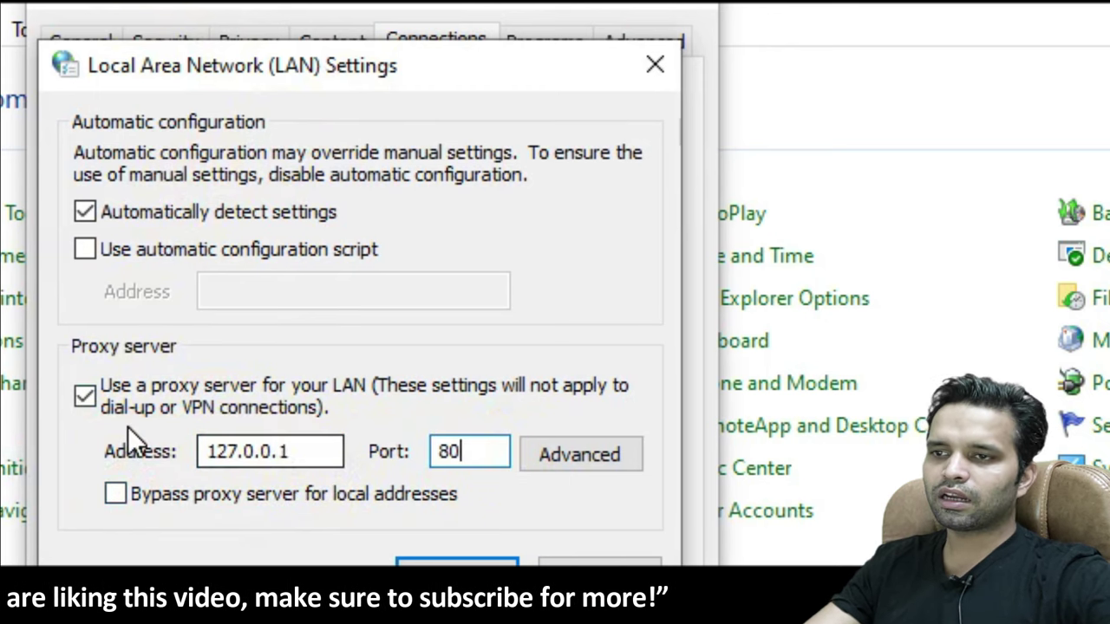
key(shift+Tab)
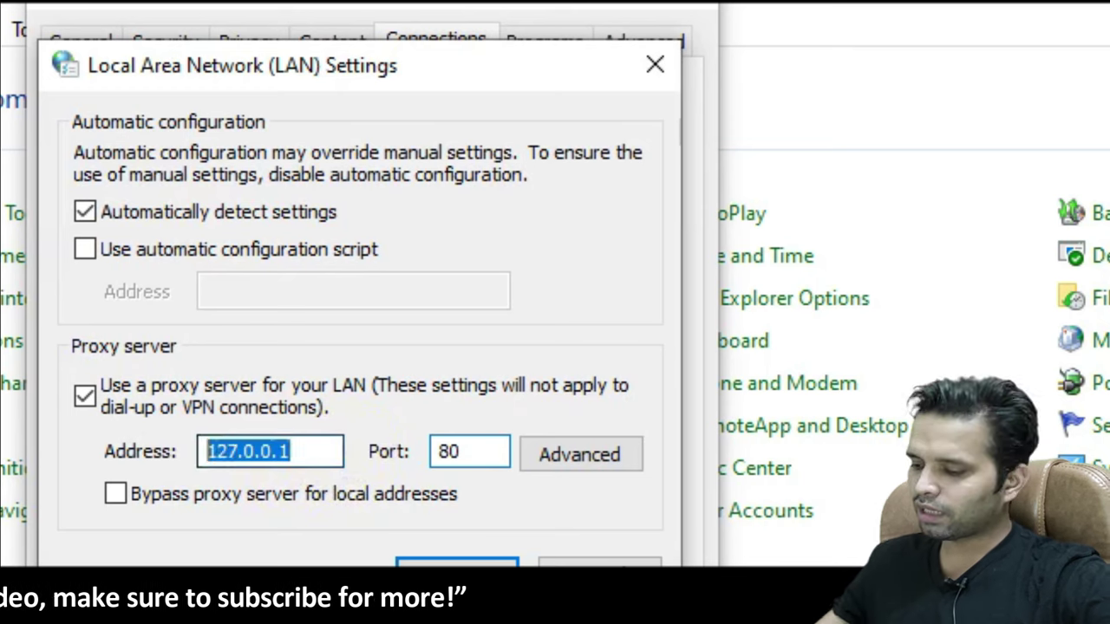
text(127)
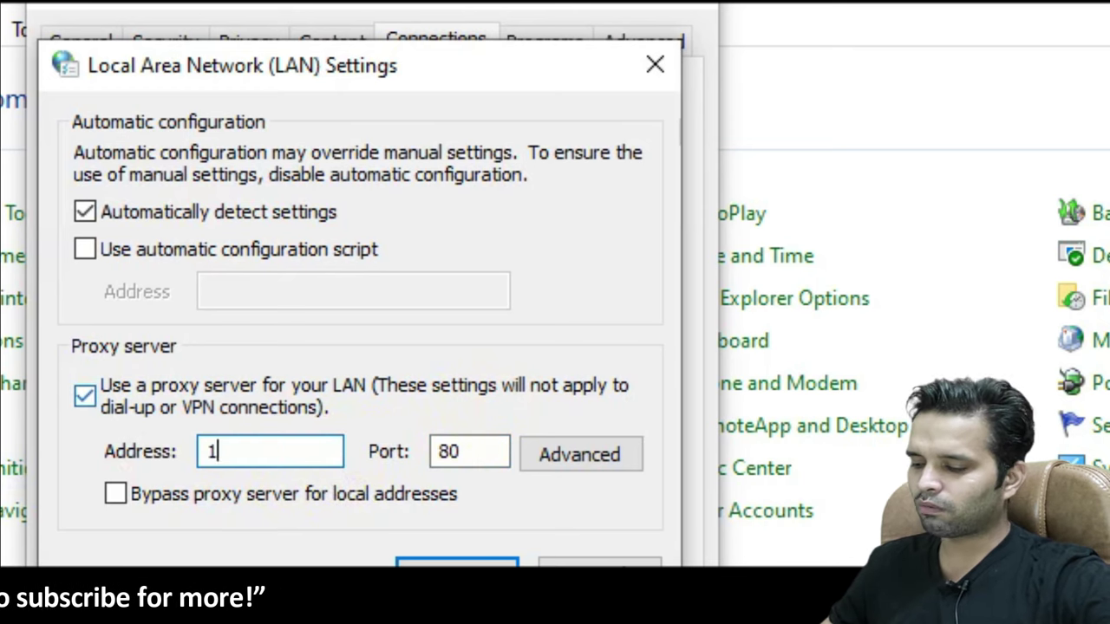
text(.0.0.1)
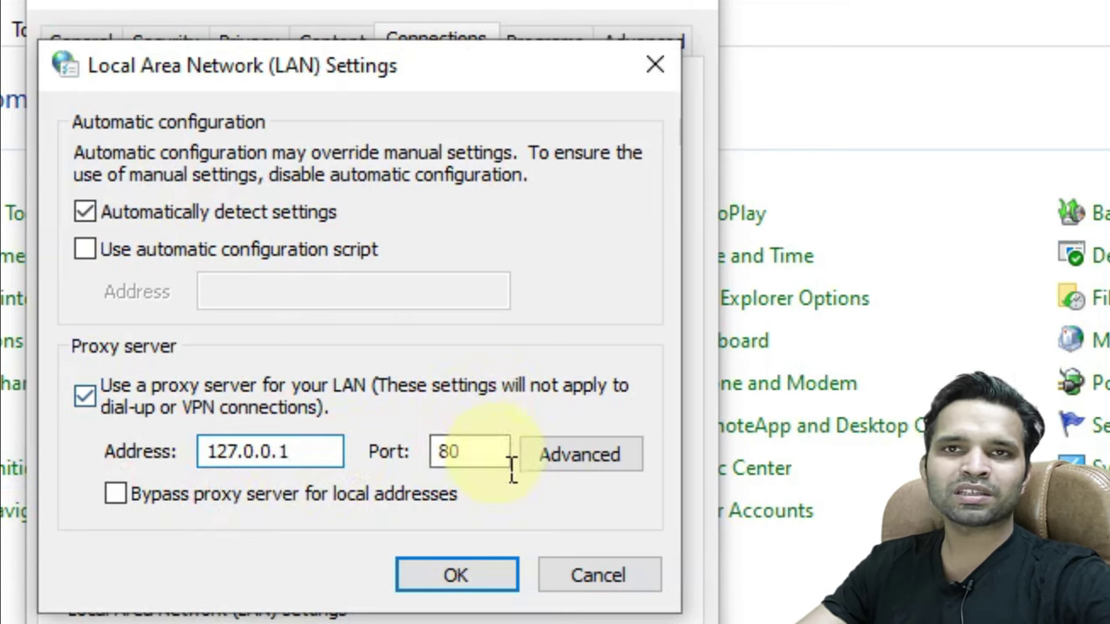
drag(511, 473, 157, 475)
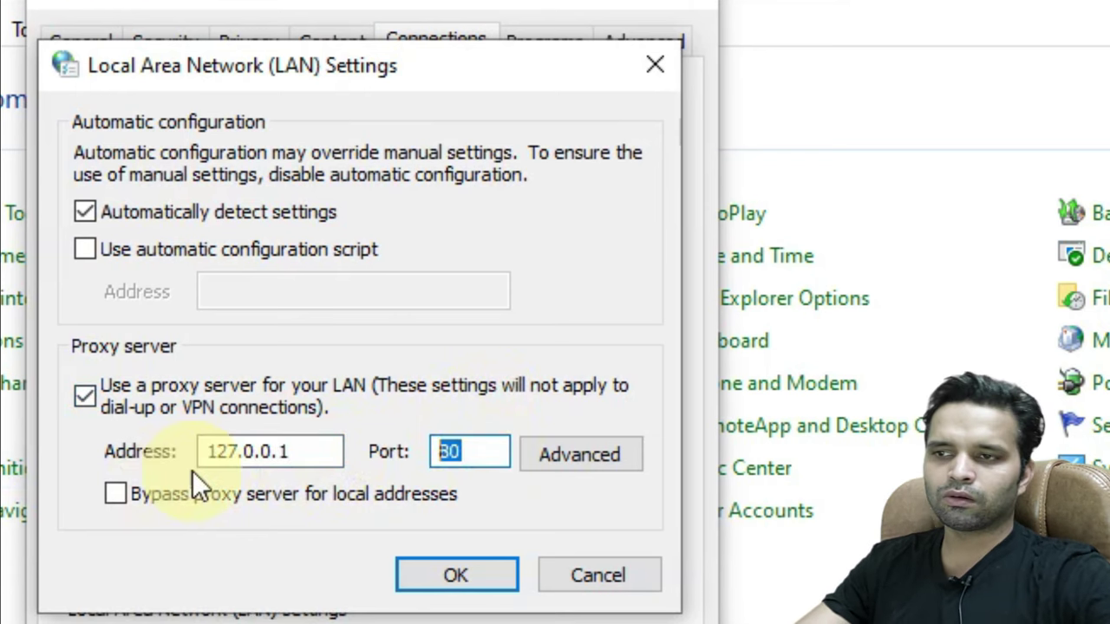
click(473, 449)
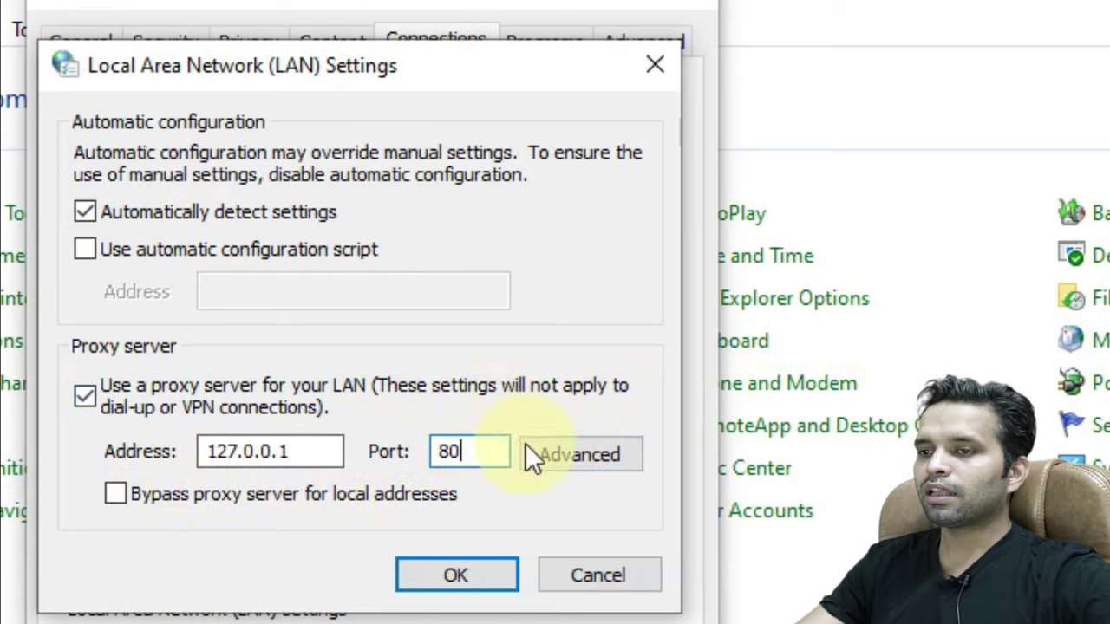
Open the advanced proxy settings and clear all existing addresses from the proxy exceptions.
click(621, 457)
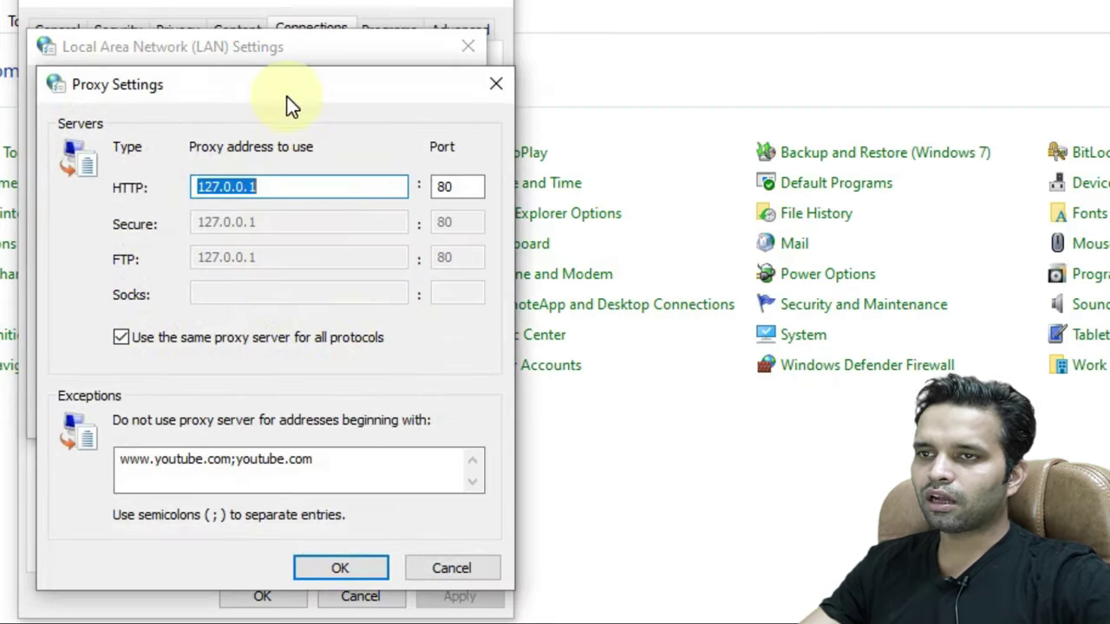
drag(407, 145, 218, 90)
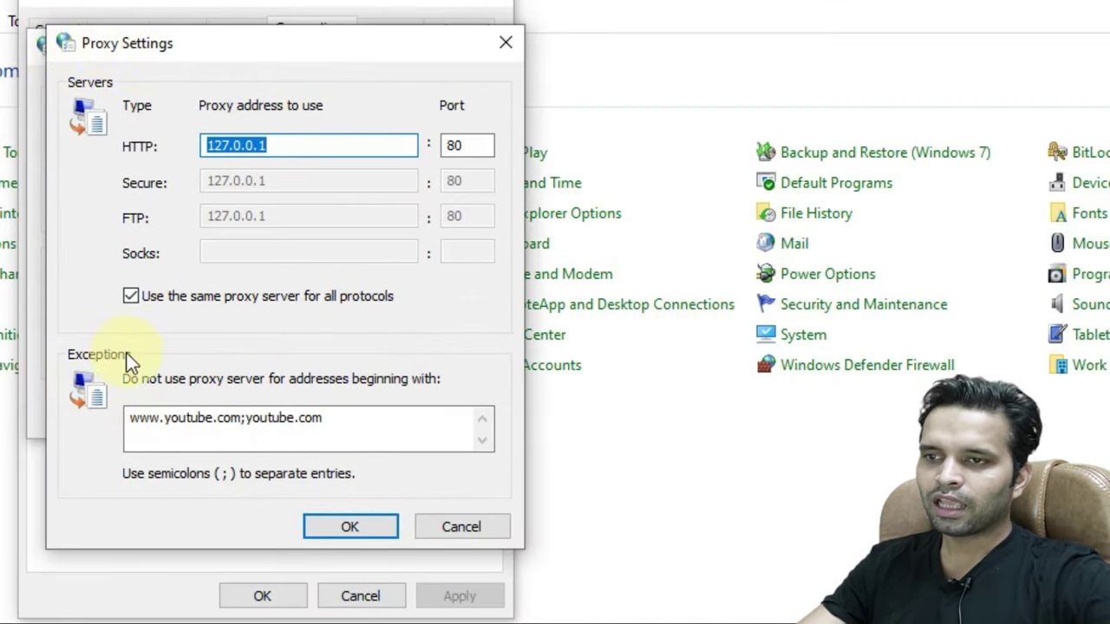
double_click(352, 434)
key(BackSpace)
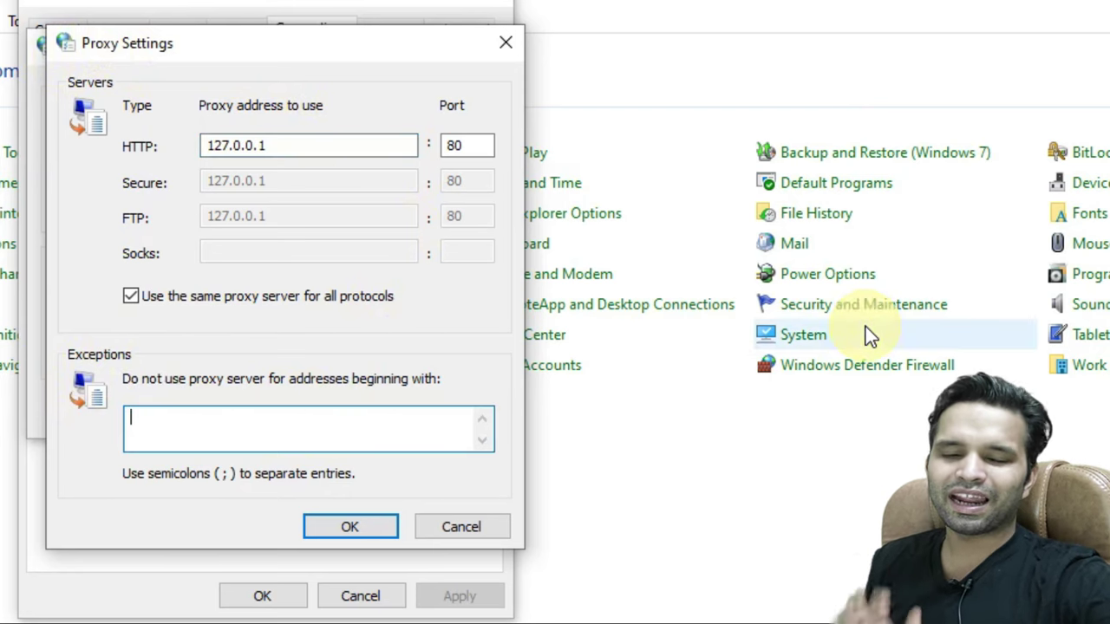